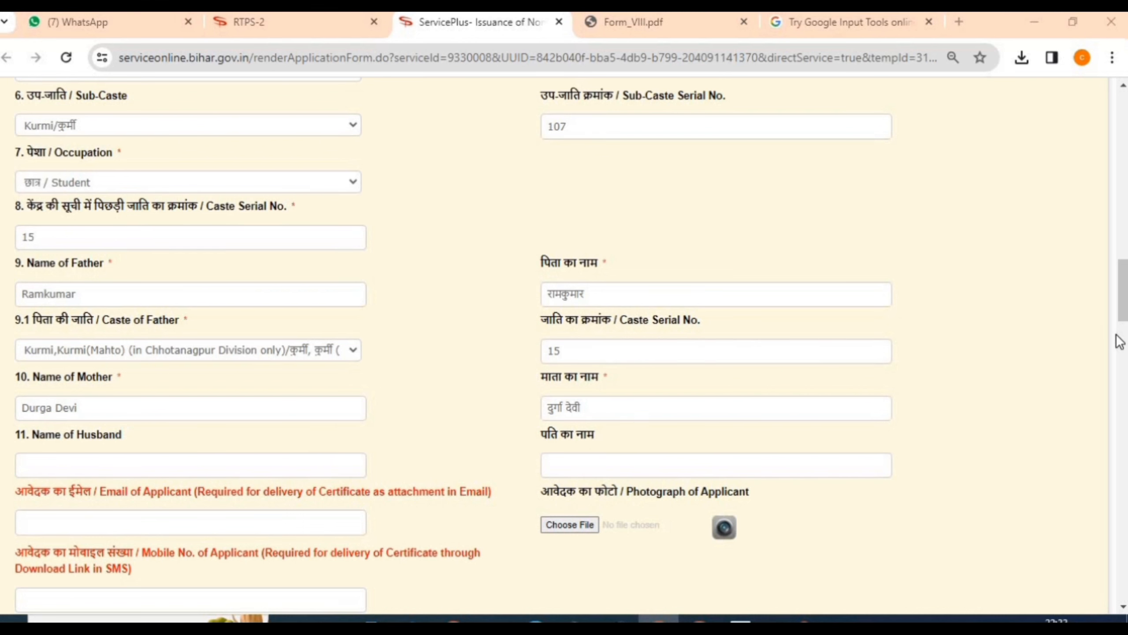
# Step: Scroll down past the filled parents' name and caste fields
pyautogui.scroll(-3, 131, 385)
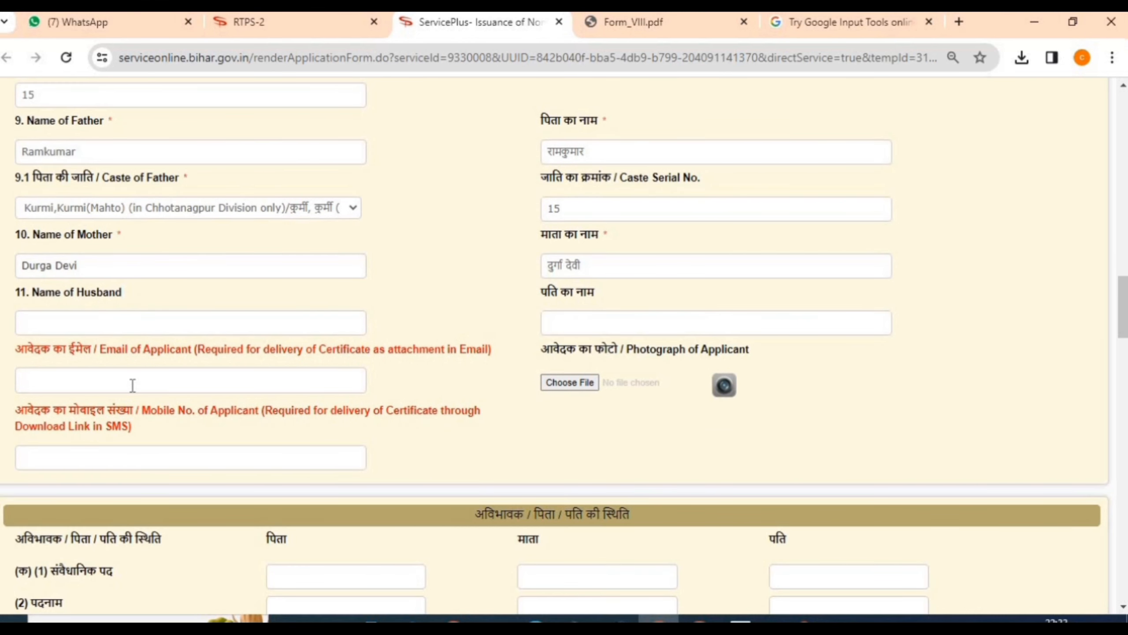
# Step: Paste the applicant's mobile number into Mobile No. and choose the applicant's photograph file
pyautogui.click(132, 385)
pyautogui.click(113, 462)
pyautogui.write('900664712')
pyautogui.click(588, 386)
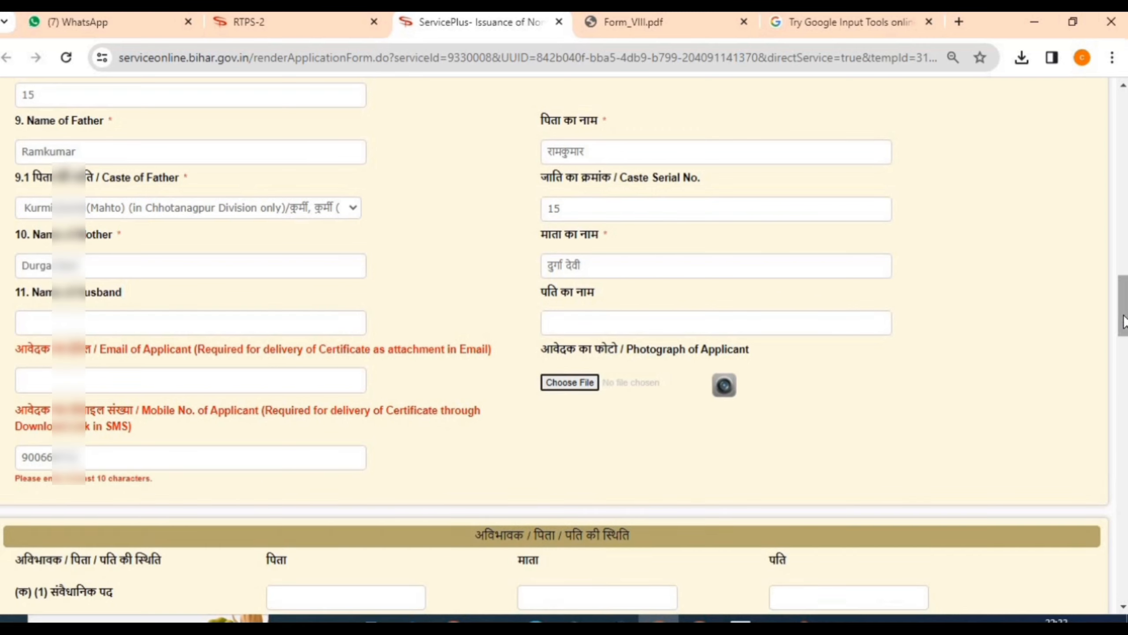
pyautogui.moveTo(1124, 320); pyautogui.dragTo(1124, 364)
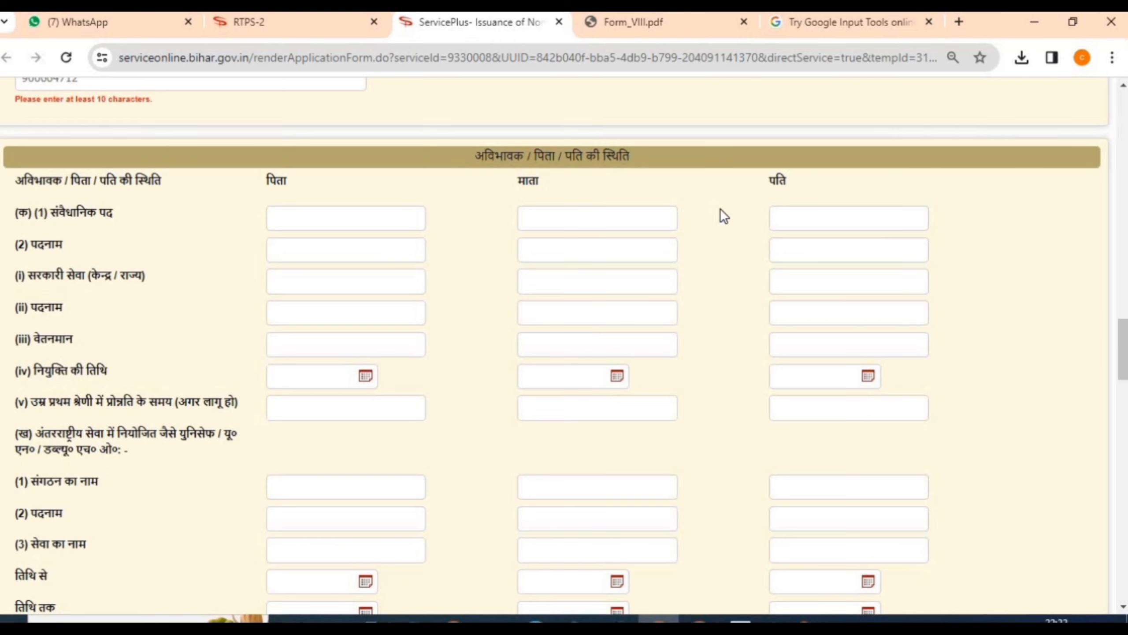
pyautogui.scroll(-15, 720, 208)
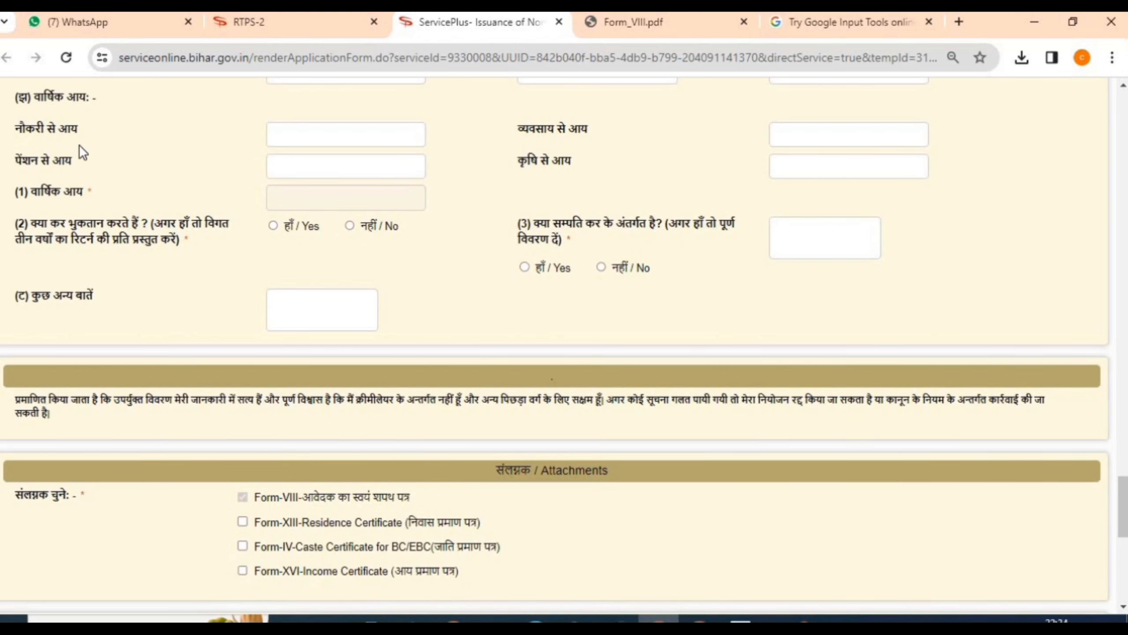
# Step: Enter 90000 as agricultural income (कृषि से आय) and answer No to the tax questions
pyautogui.click(278, 134)
pyautogui.click(824, 140)
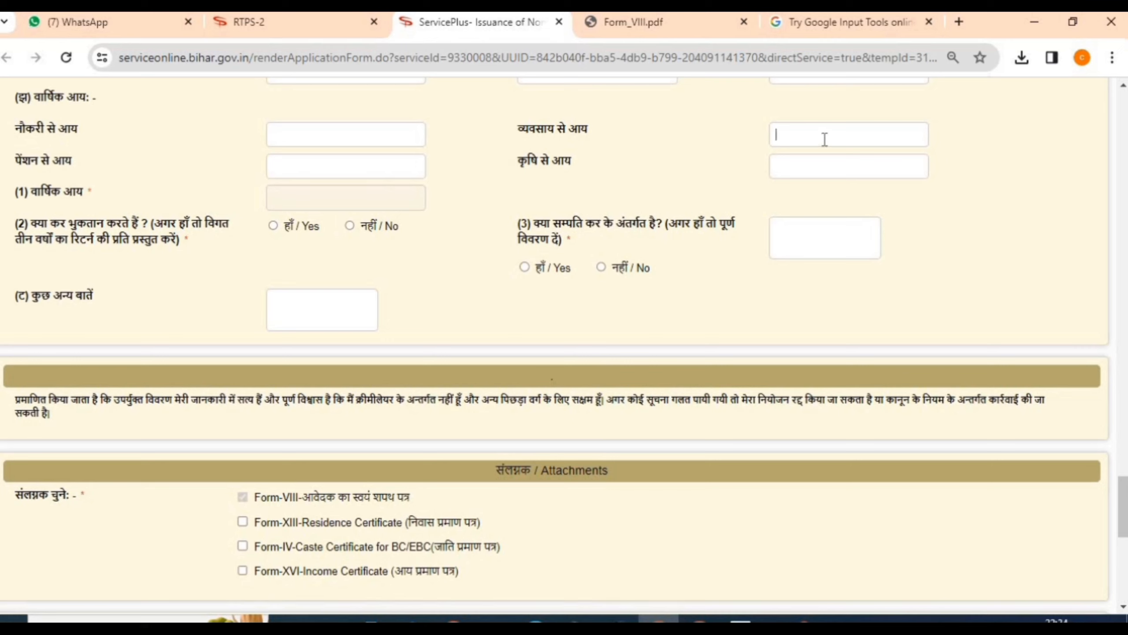
pyautogui.click(801, 169)
pyautogui.click(378, 158)
pyautogui.click(867, 165)
pyautogui.write('90000')
pyautogui.click(600, 267)
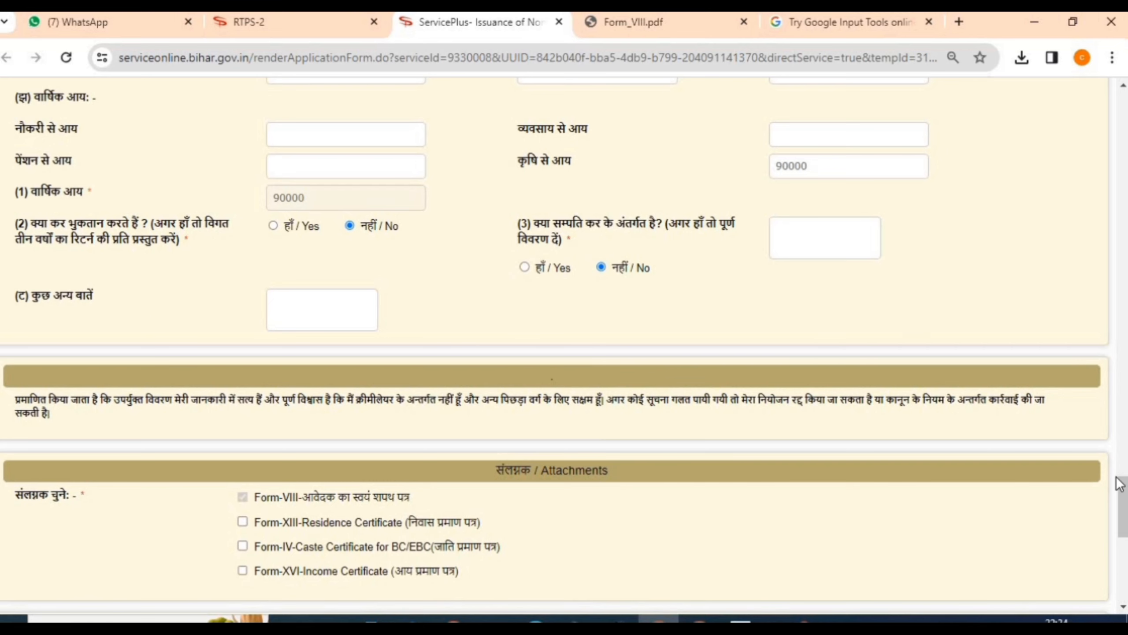
pyautogui.scroll(-8, 621, 346)
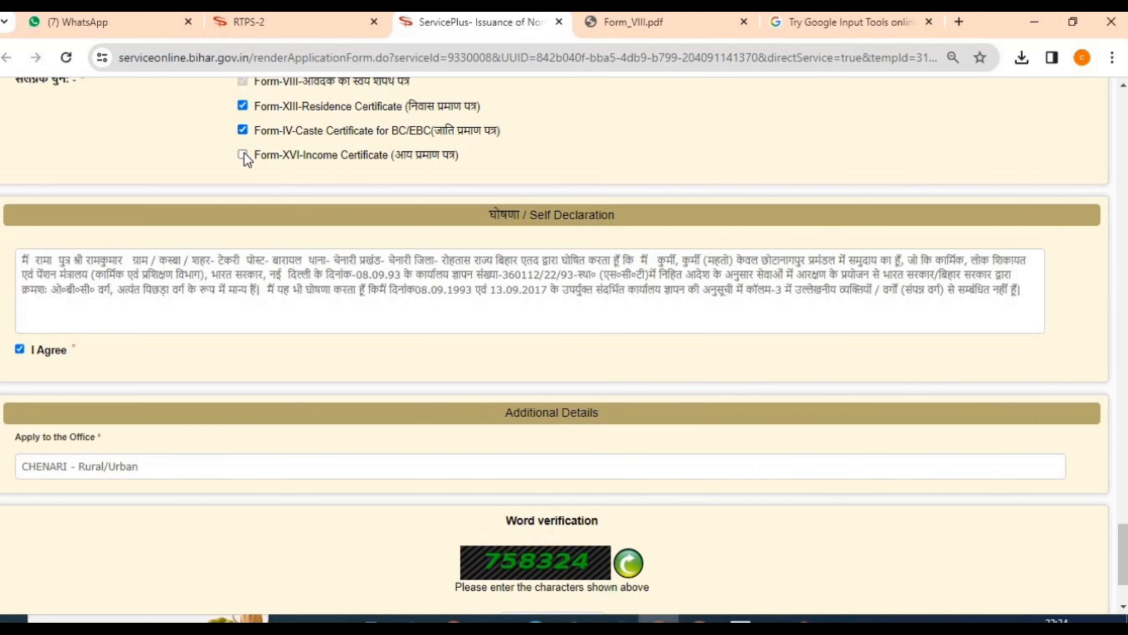
# Step: Fill in the word verification code, submit the form, and confirm the name and contact details
pyautogui.scroll(-3, 243, 151)
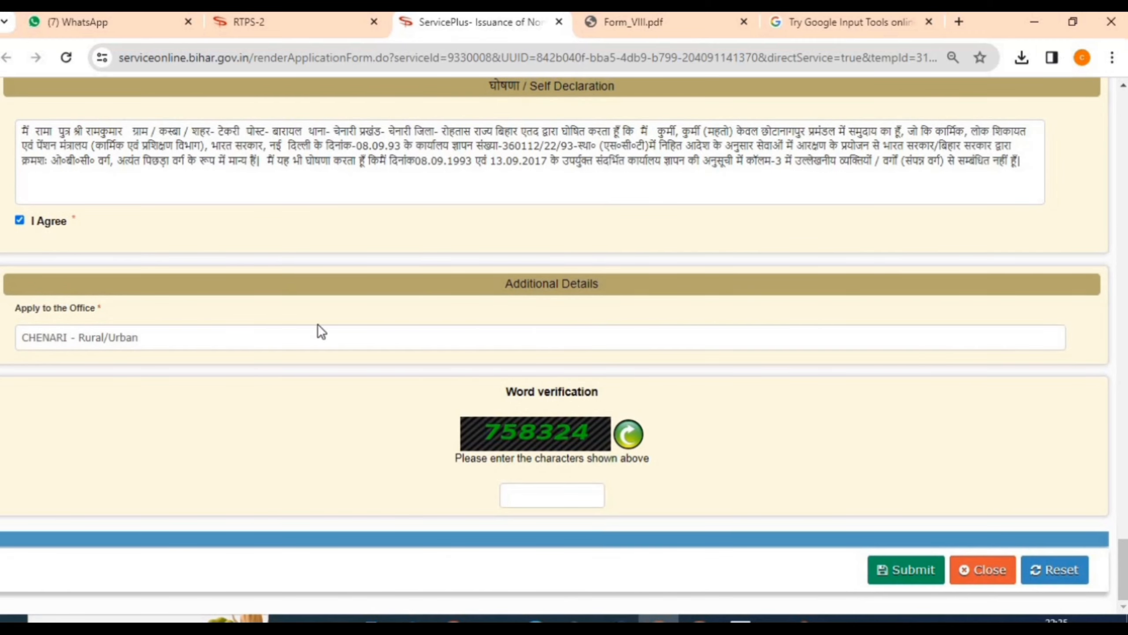
pyautogui.click(570, 489)
pyautogui.write('758324')
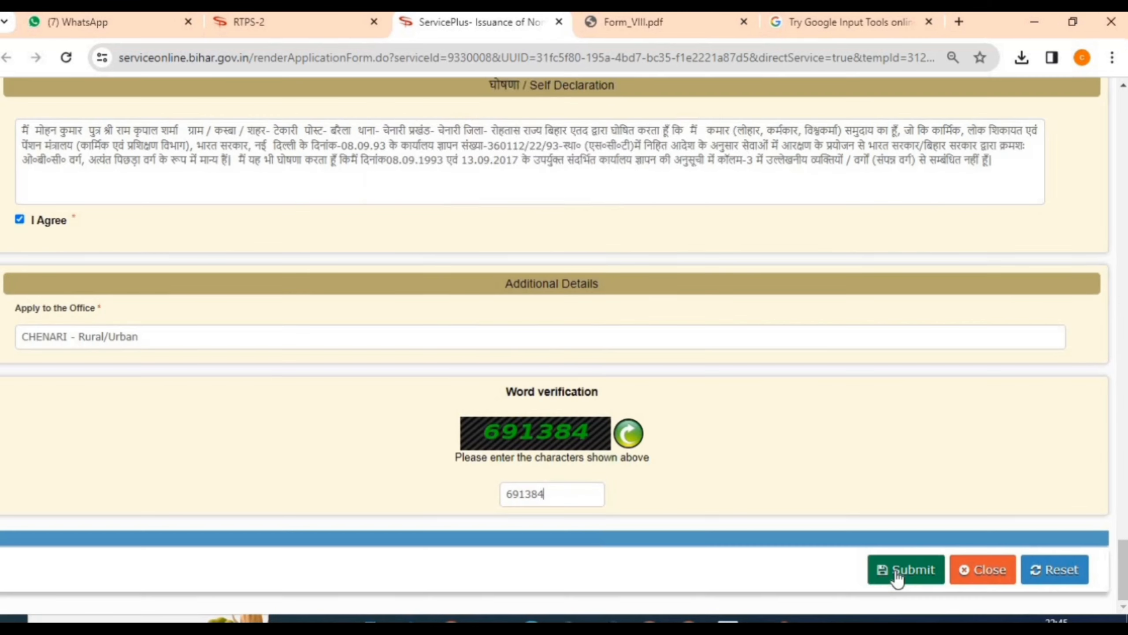
pyautogui.click(897, 576)
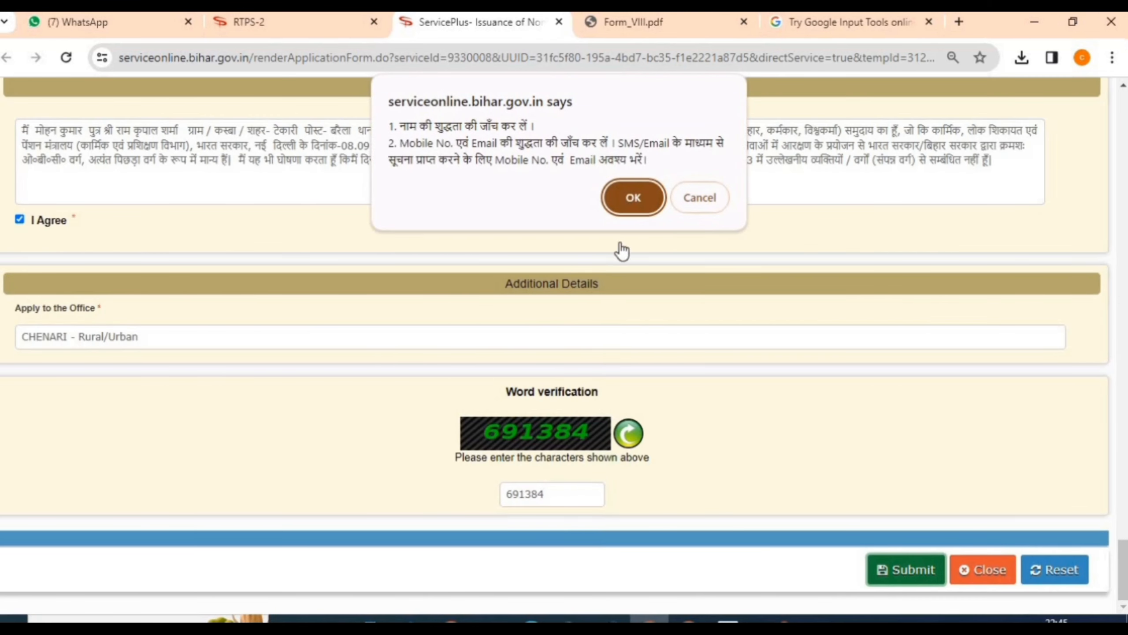
pyautogui.click(631, 199)
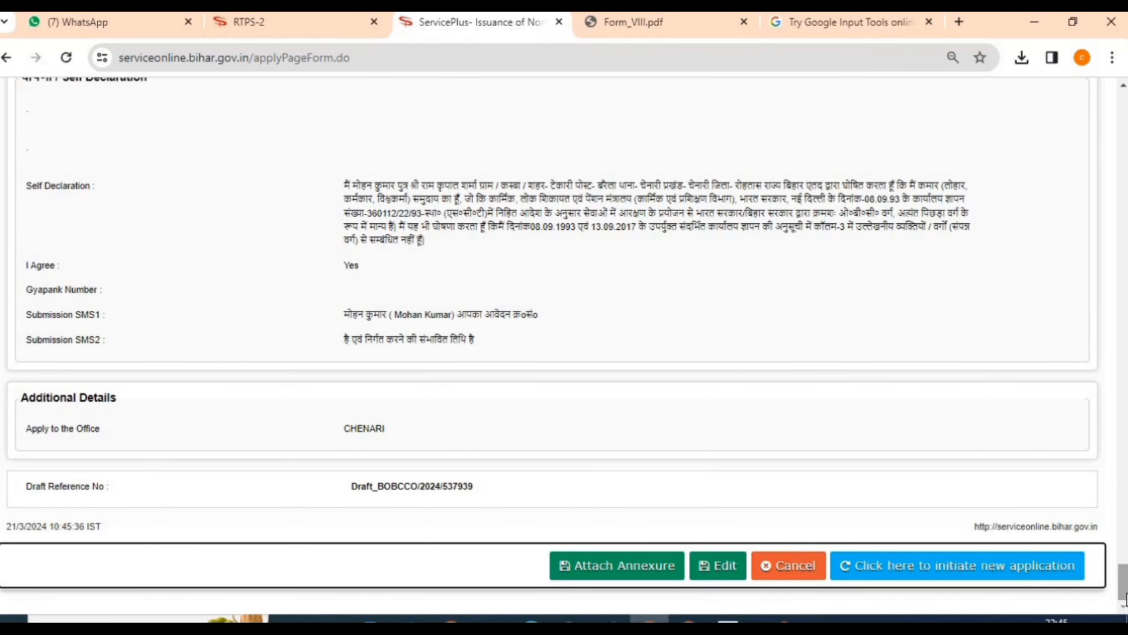
# Step: Review the draft application preview and go to the Attach Annexure page
pyautogui.moveTo(1126, 597); pyautogui.dragTo(1120, 111)
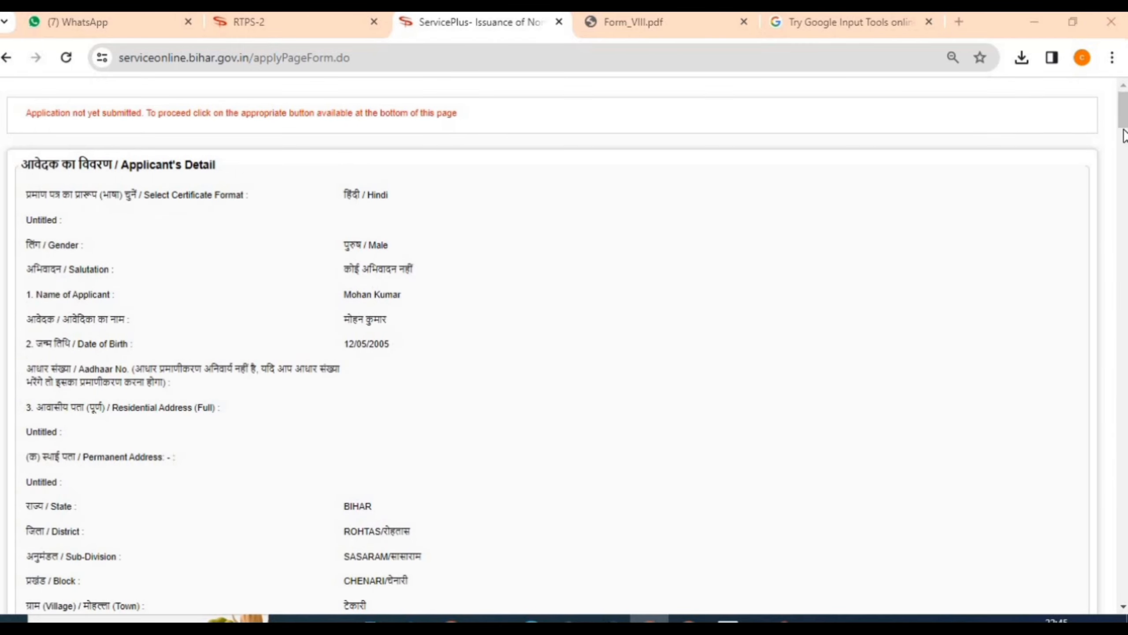
pyautogui.moveTo(1123, 111); pyautogui.dragTo(1123, 582)
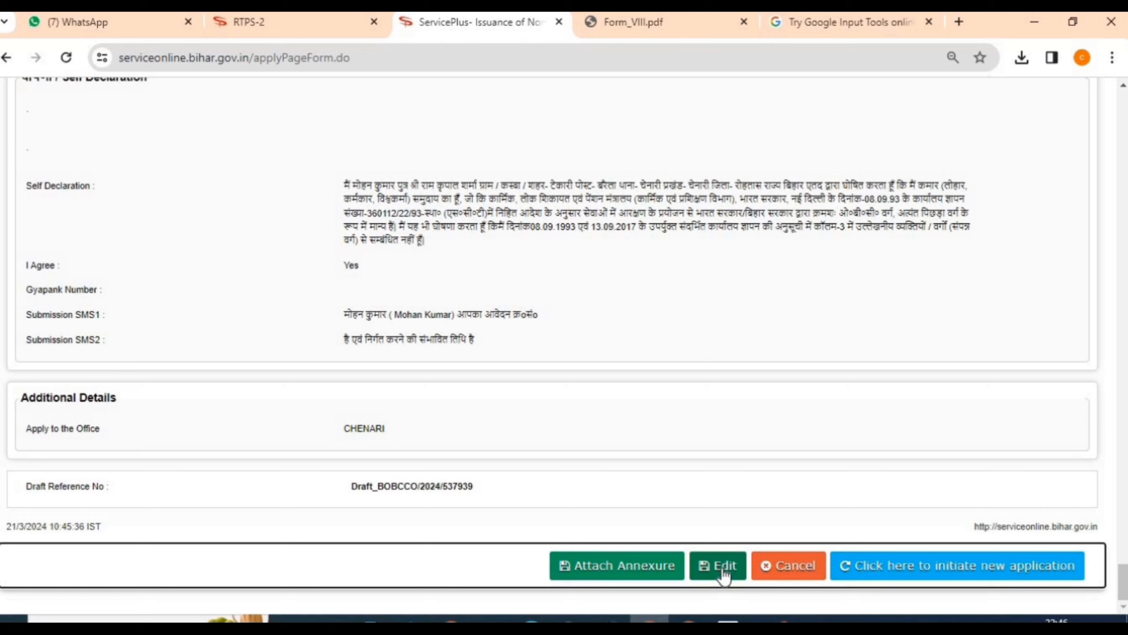
pyautogui.click(640, 572)
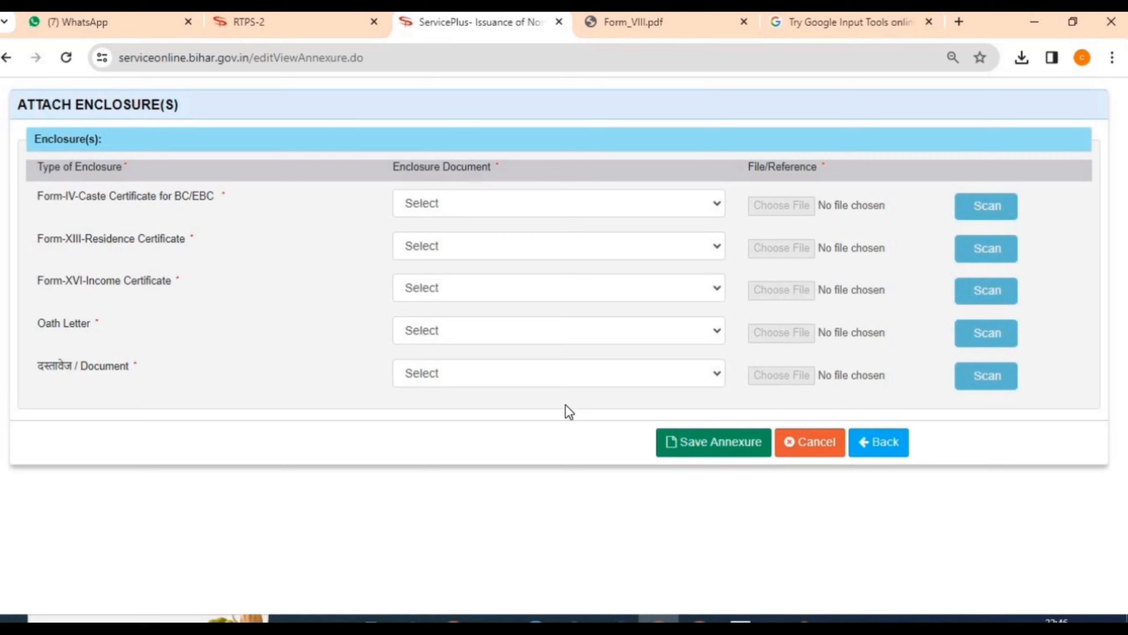
# Step: Assign caste, residence, income certificates, Form-VIII oath letter and Aadhaar card, then save the annexures
pyautogui.click(551, 205)
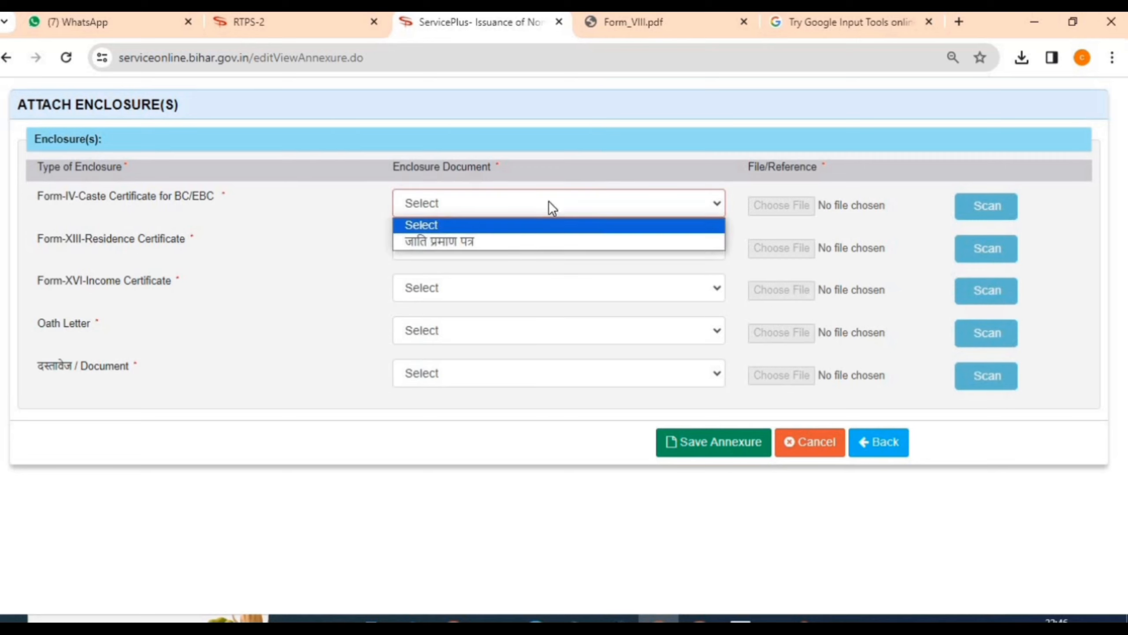
pyautogui.click(517, 243)
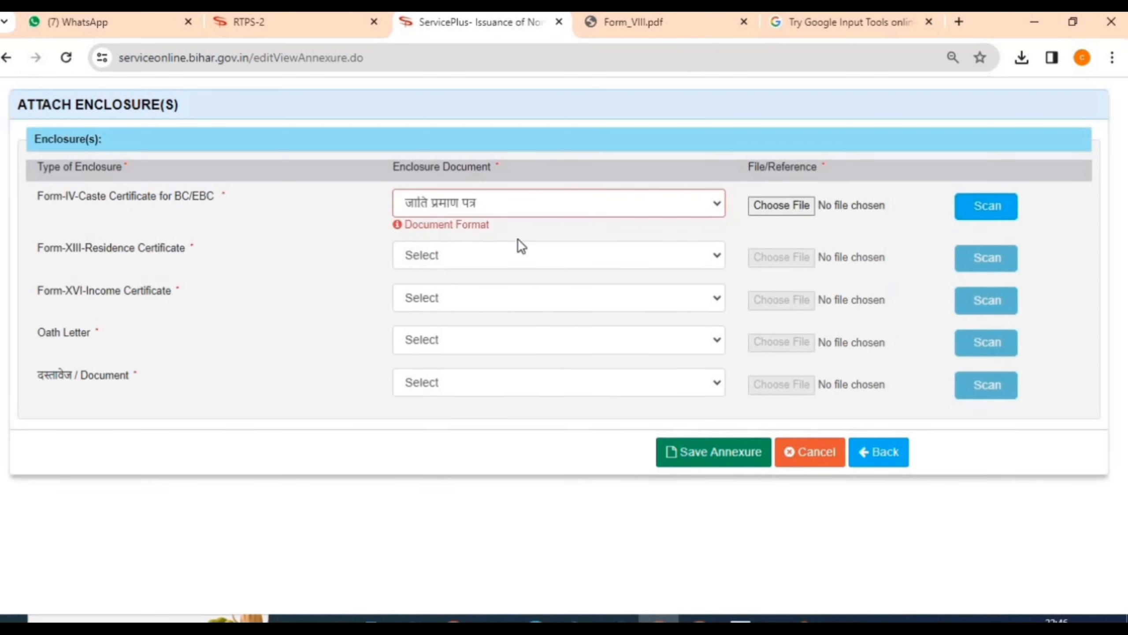
pyautogui.click(581, 255)
pyautogui.click(538, 292)
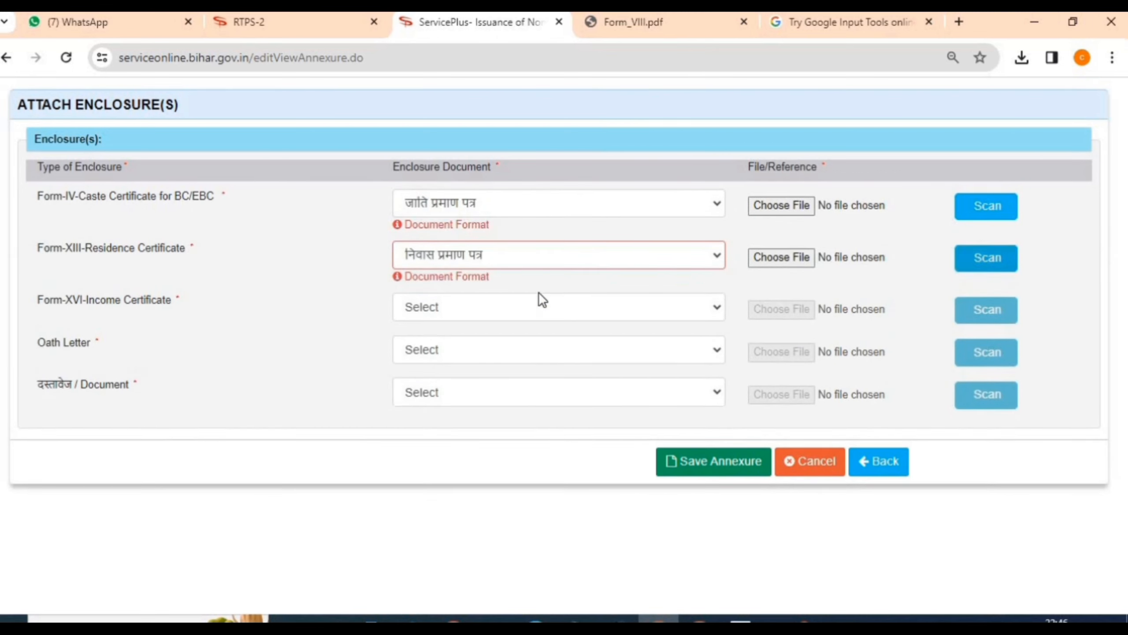
pyautogui.click(494, 317)
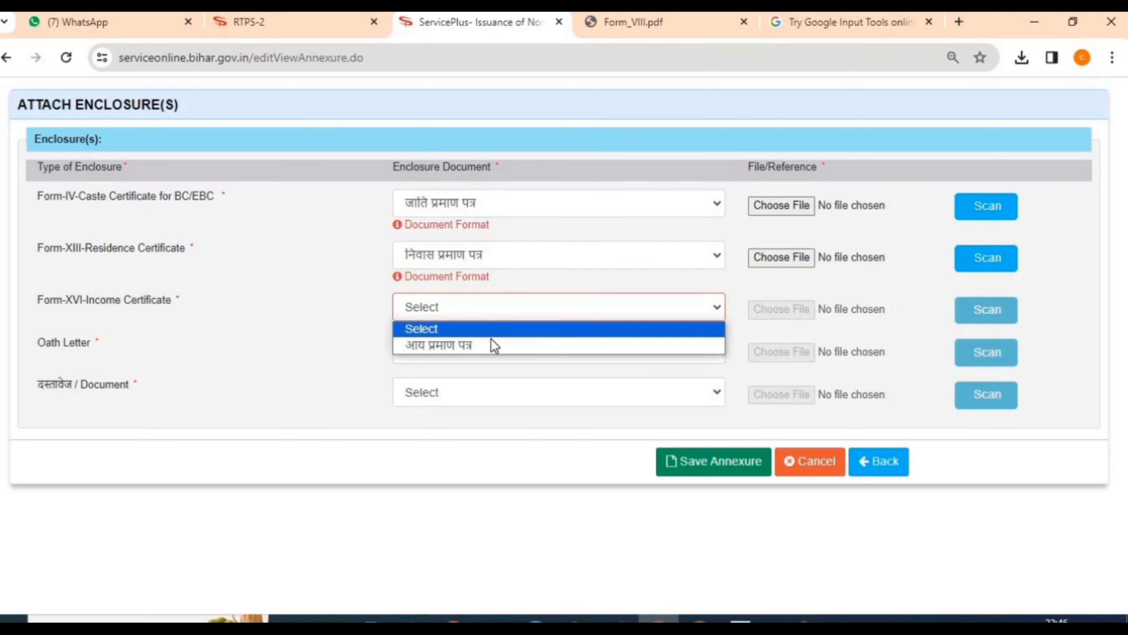
pyautogui.click(490, 342)
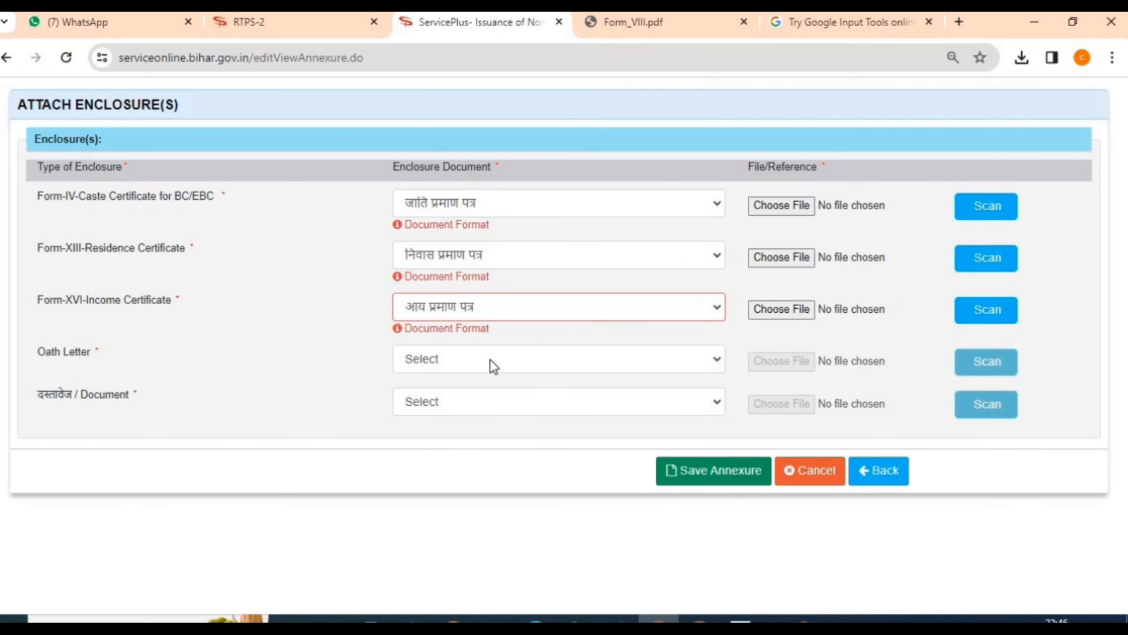
pyautogui.click(490, 359)
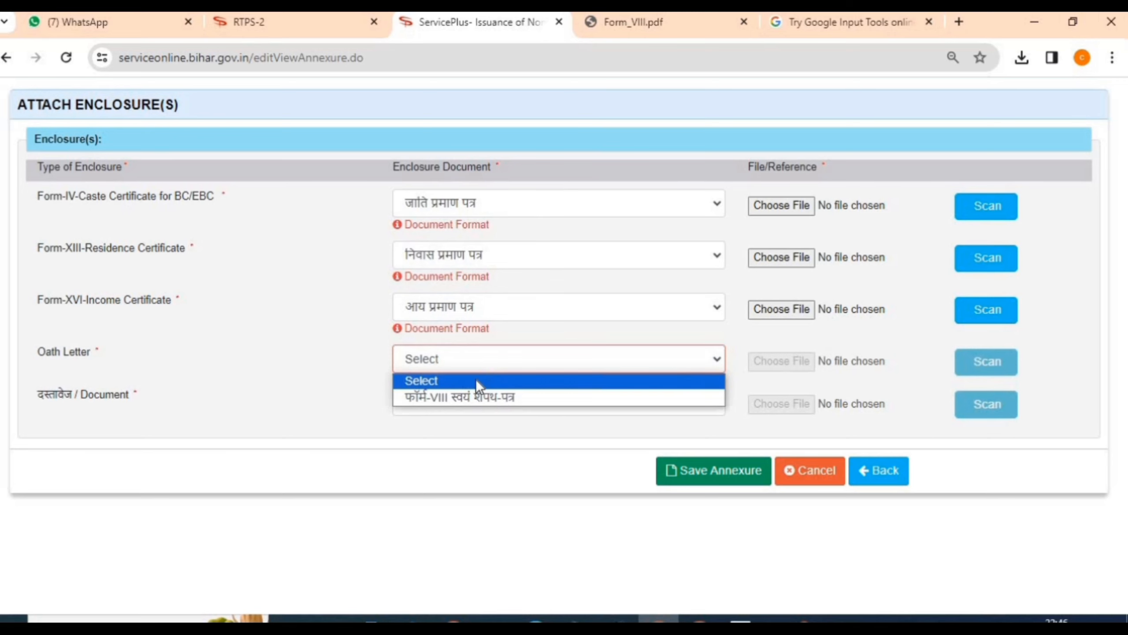
pyautogui.click(483, 395)
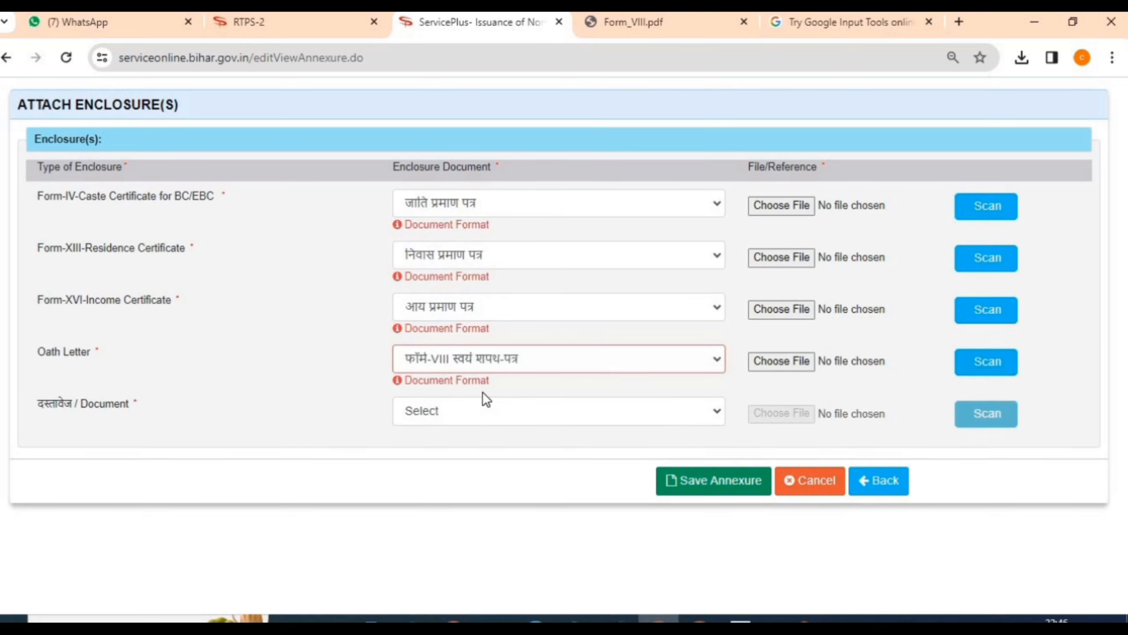
pyautogui.click(472, 421)
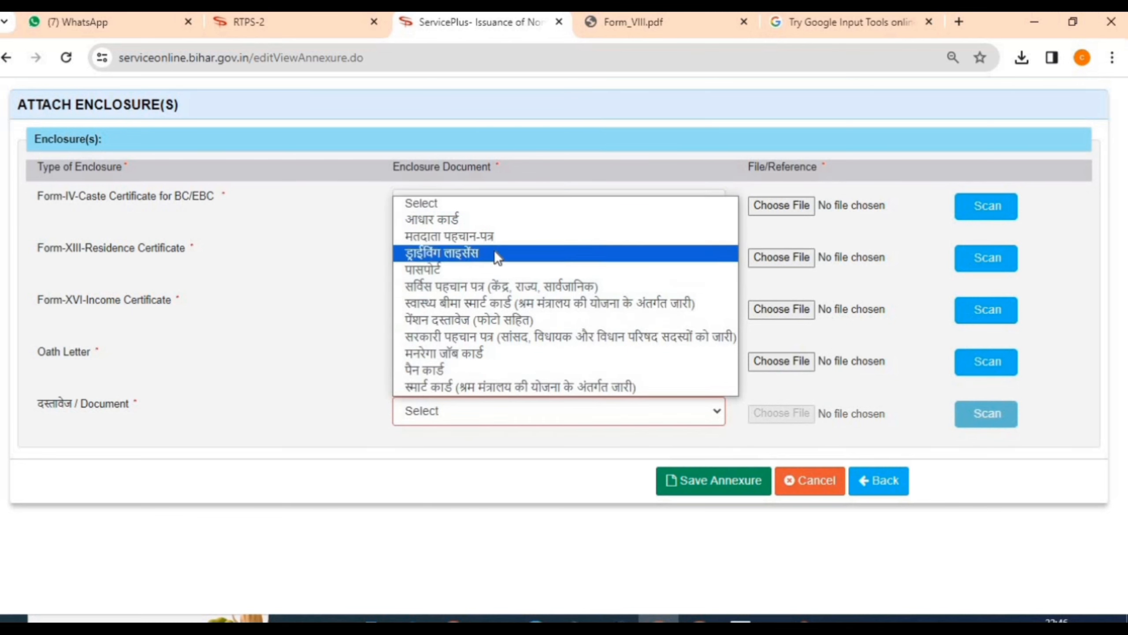
pyautogui.click(508, 222)
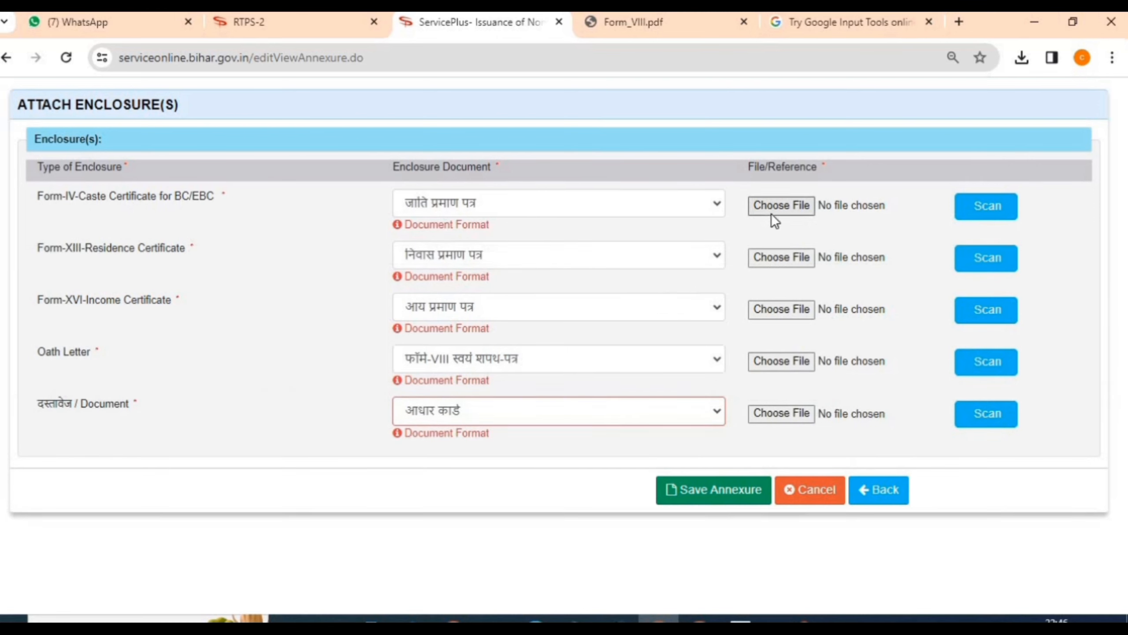
pyautogui.click(681, 496)
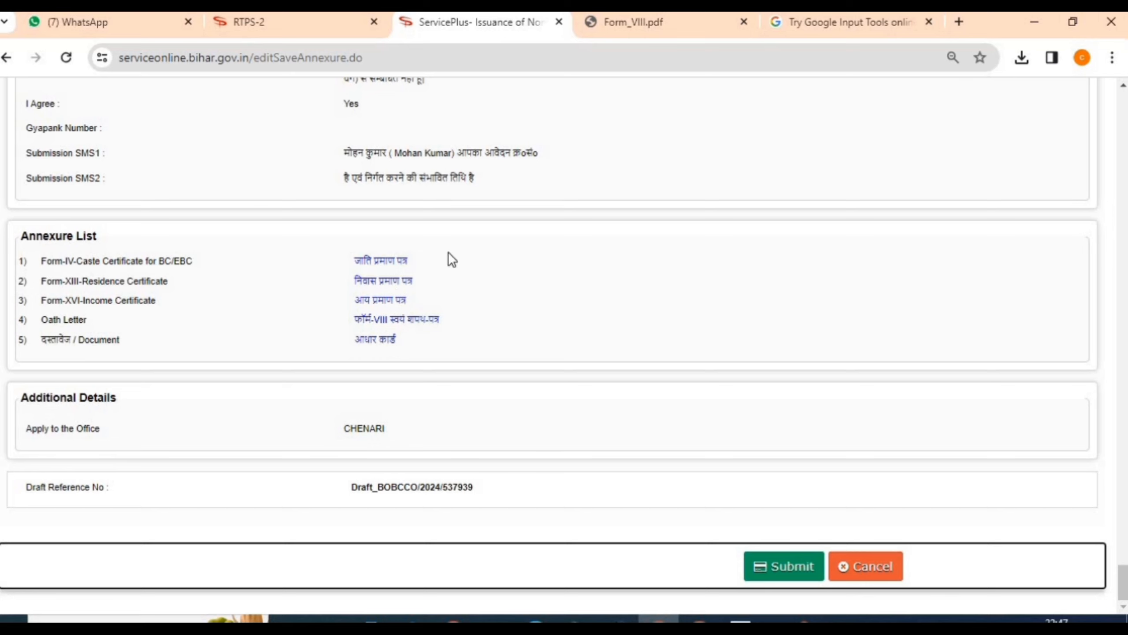
# Step: Preview the attached जाति प्रमाण पत्र, close it, and submit the application
pyautogui.click(355, 261)
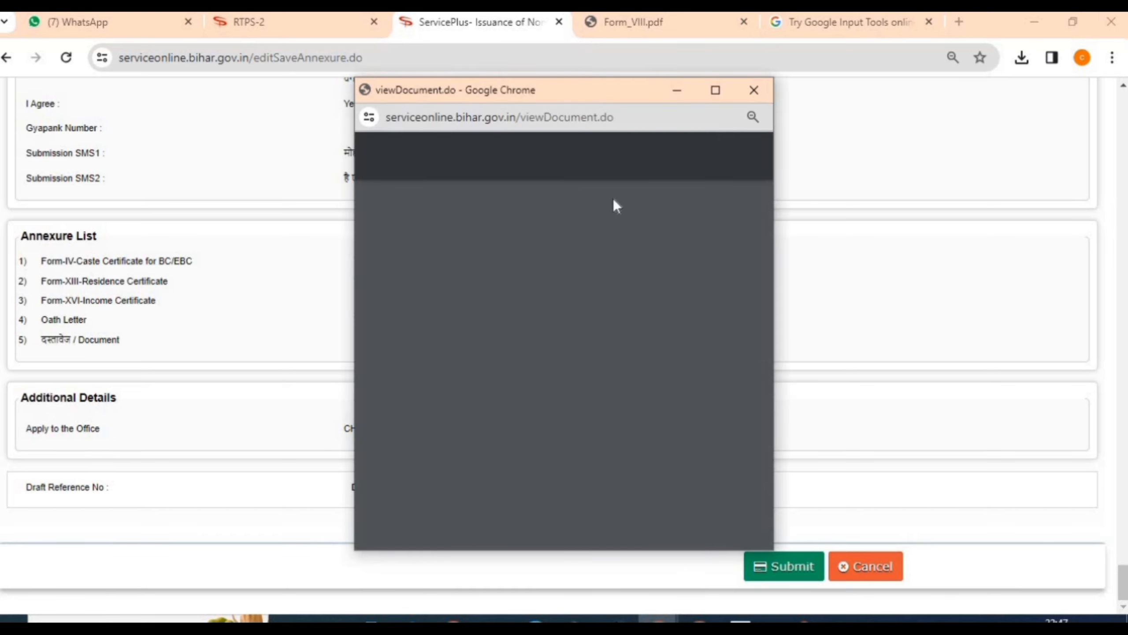
pyautogui.click(754, 90)
pyautogui.click(1125, 595)
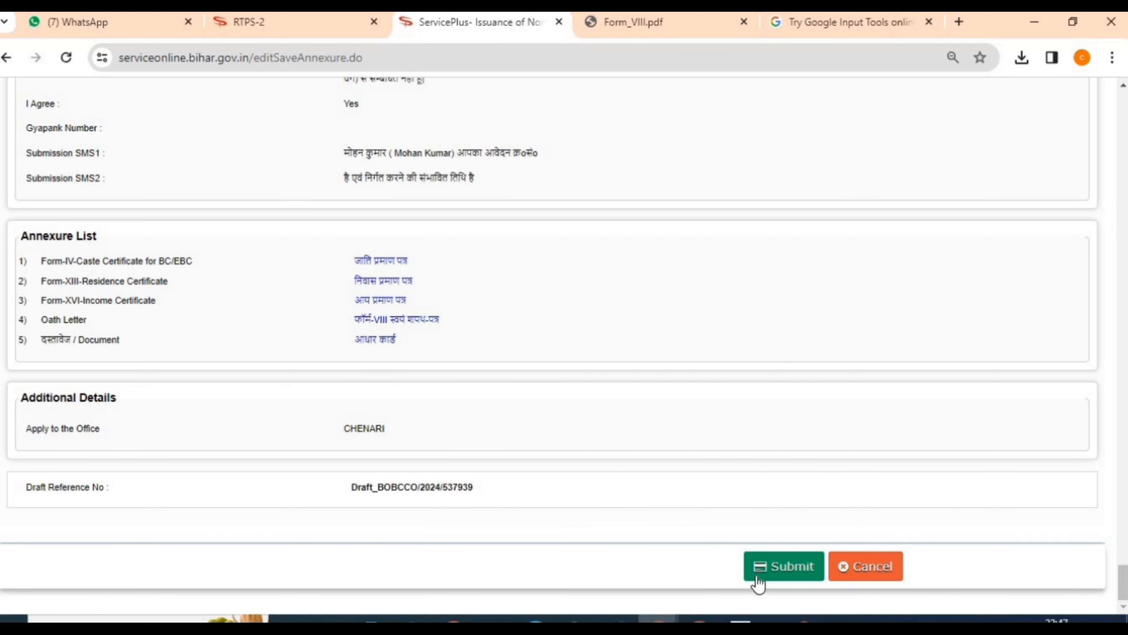
pyautogui.click(783, 572)
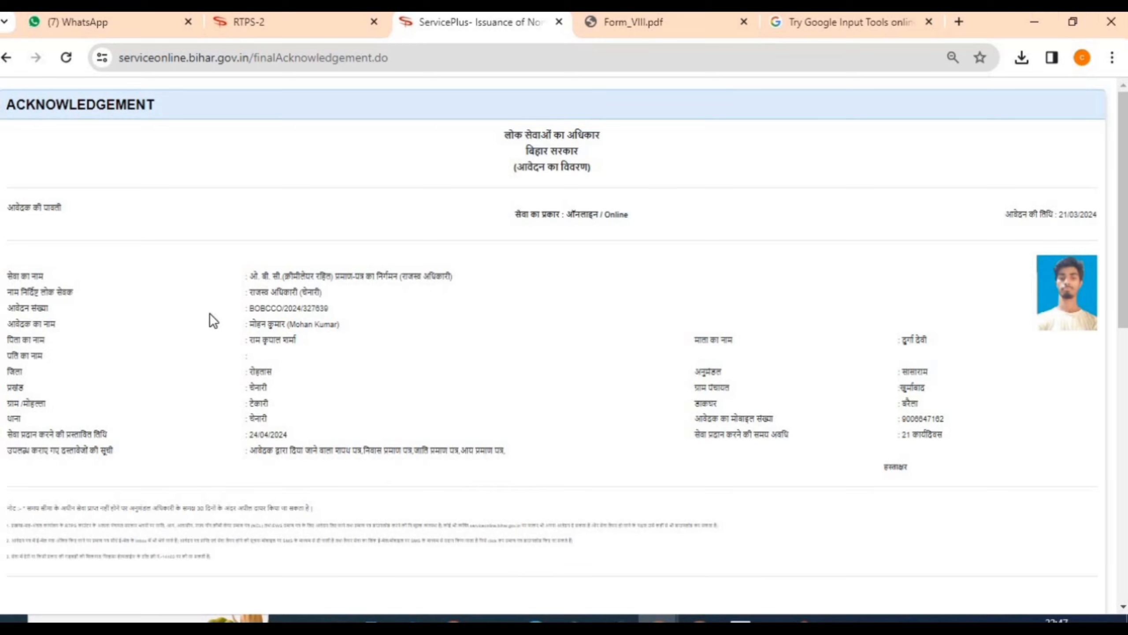
pyautogui.doubleClick(262, 311)
pyautogui.click(318, 339)
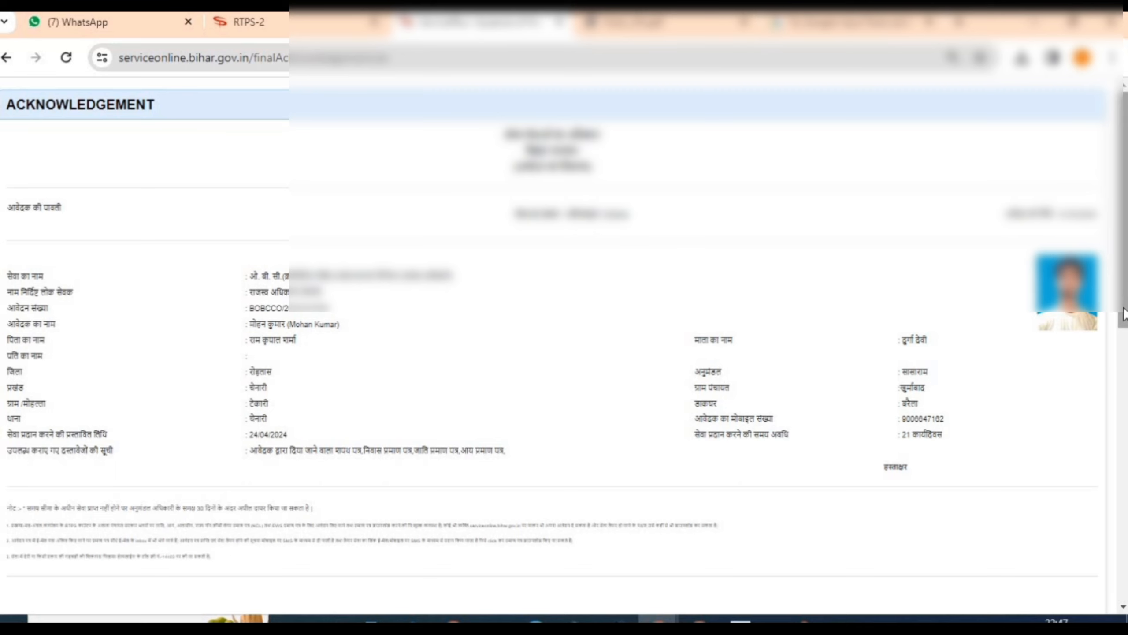
pyautogui.moveTo(1124, 315); pyautogui.dragTo(1126, 370)
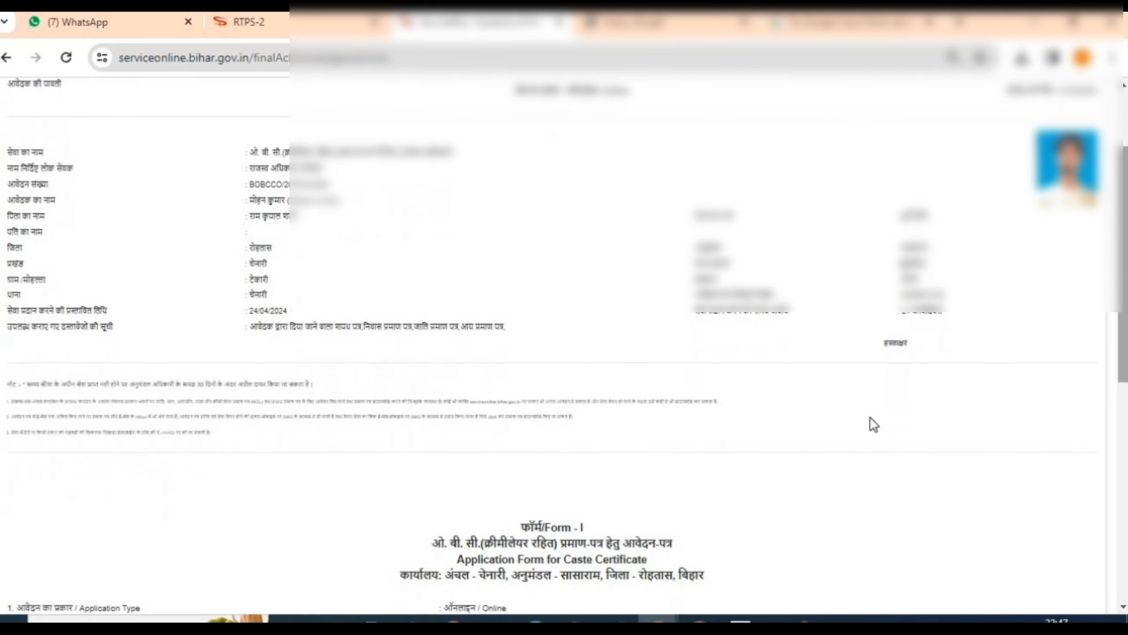